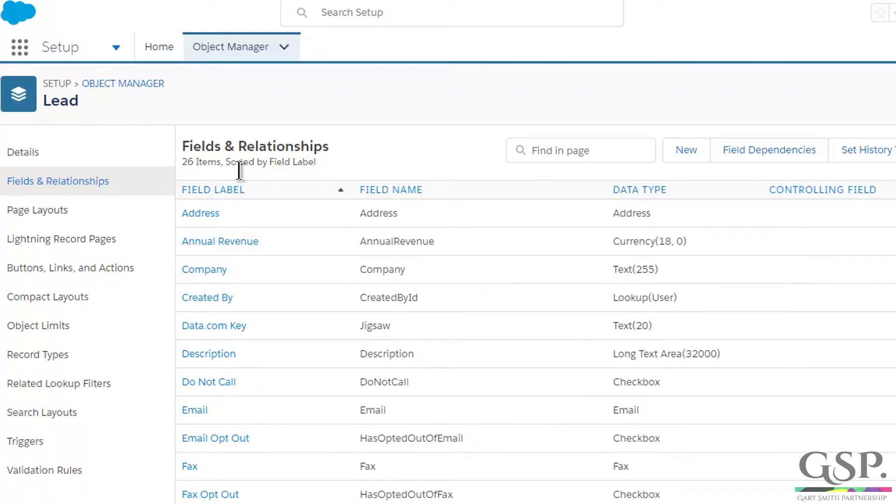
Make the Lead field Opp From Converted Lead visible on the Lead Layout through the System Administrator profile's Master record type access, and save.
scroll(313, 214, "down", 8)
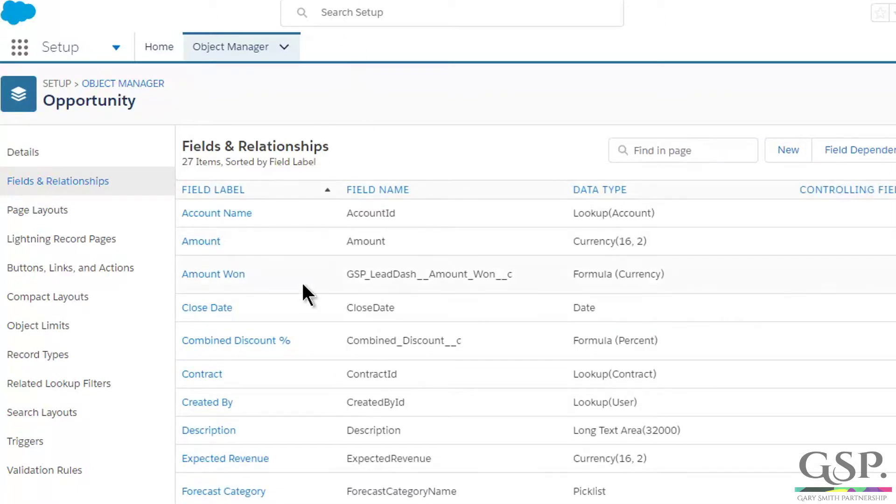
scroll(302, 286, "down", 6)
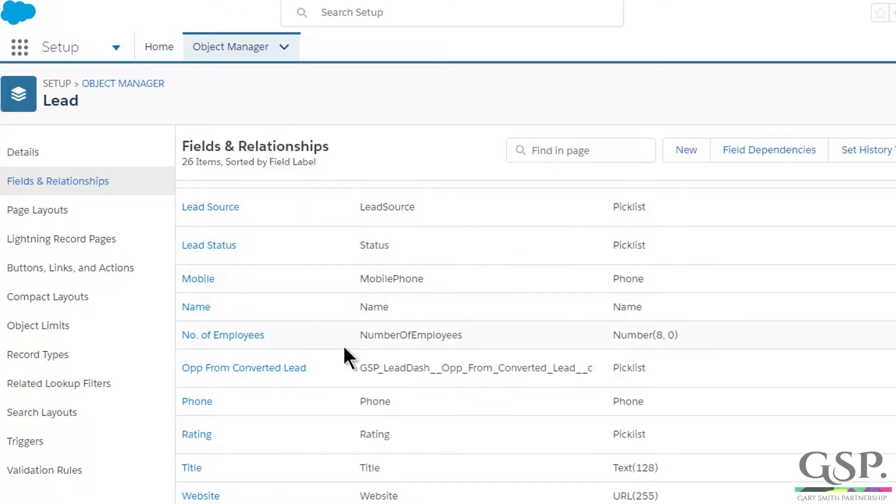
left_click(288, 369)
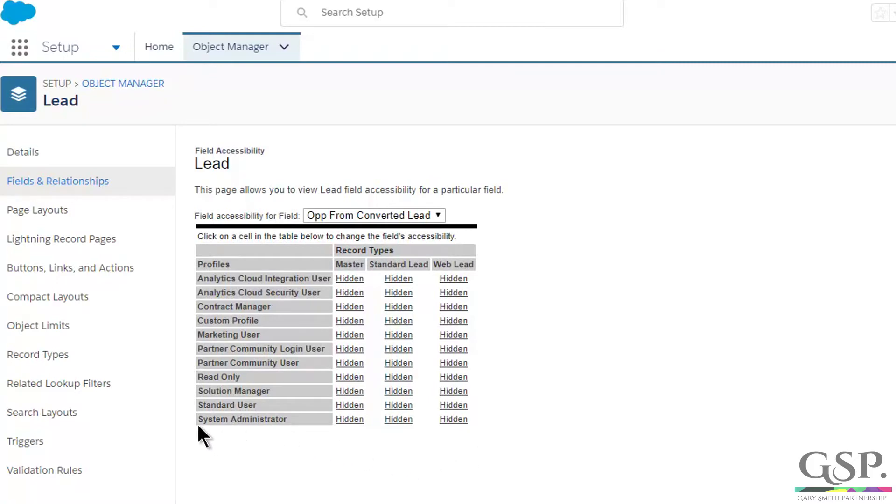
mouse_move(351, 422)
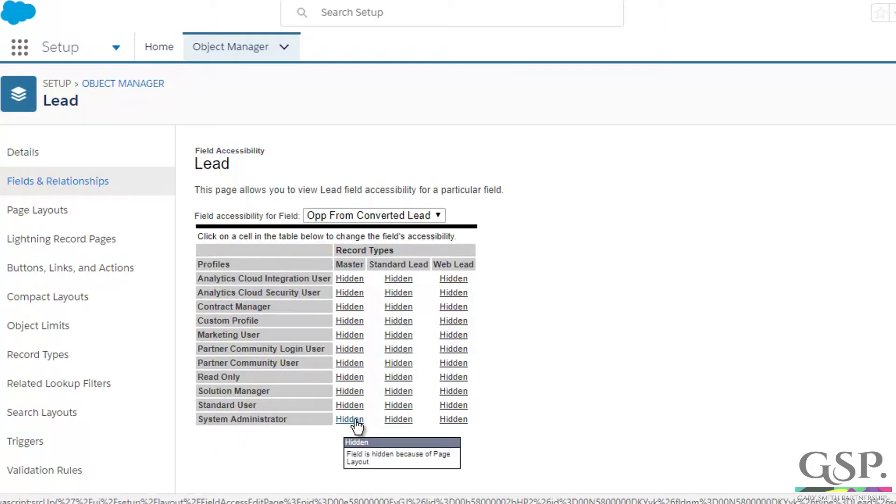
left_click(356, 420)
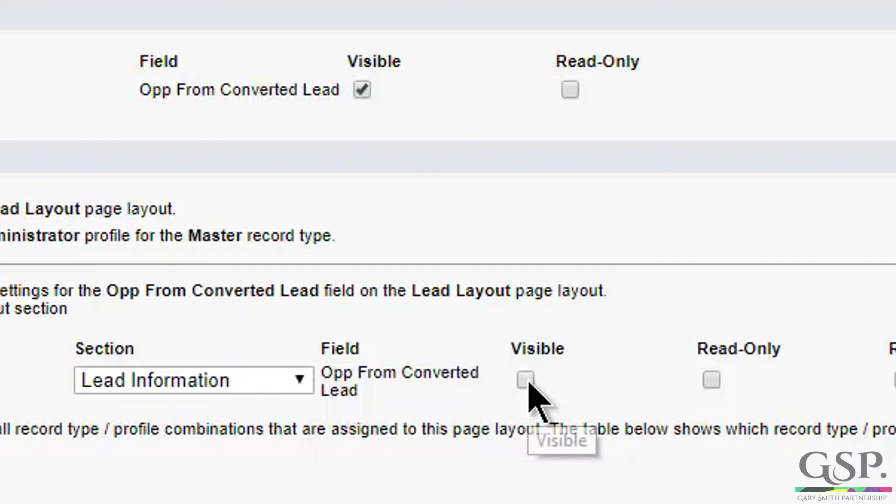
left_click(527, 381)
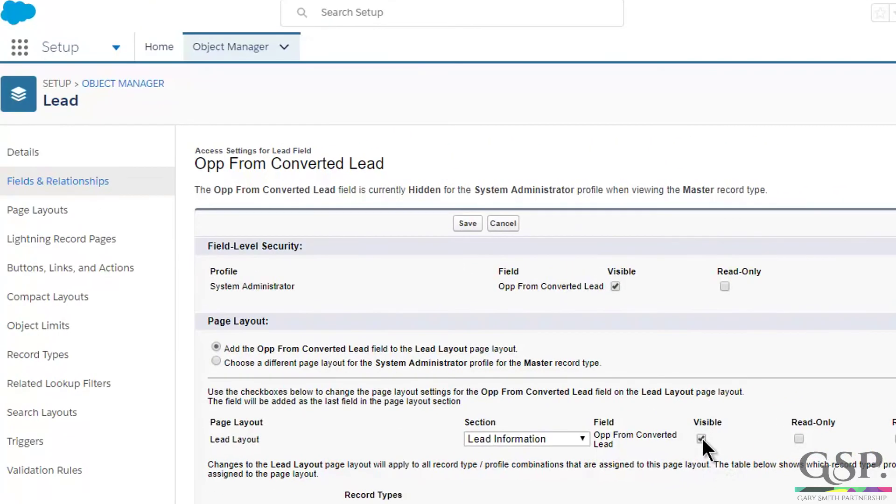
left_click(472, 225)
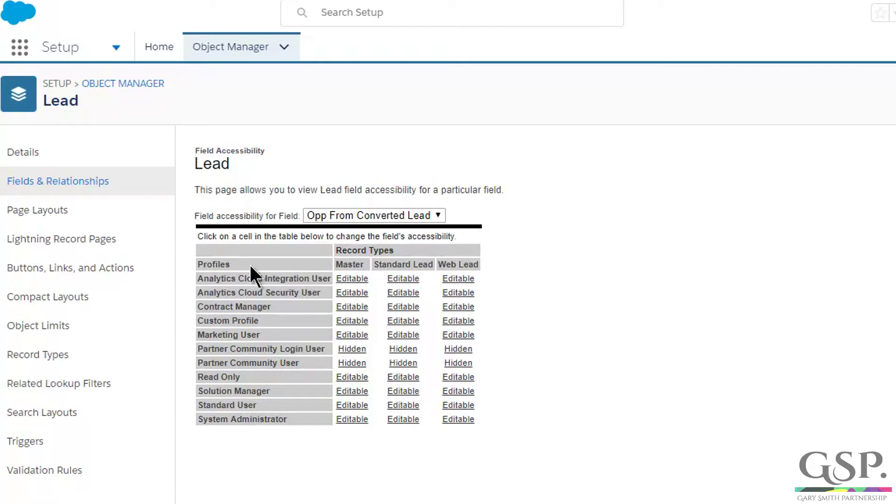
For the Standard Lead record type, add Yes and No to the selected values of the Opp From Converted Lead picklist.
left_click(52, 364)
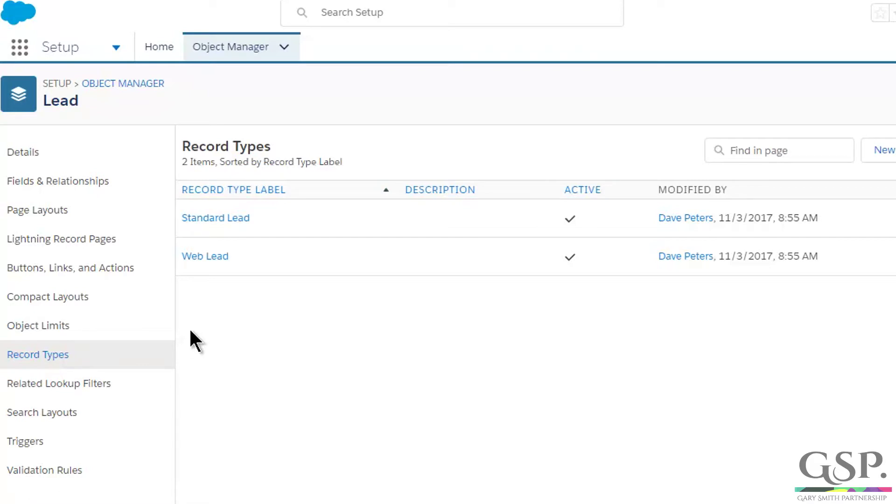
left_click(207, 219)
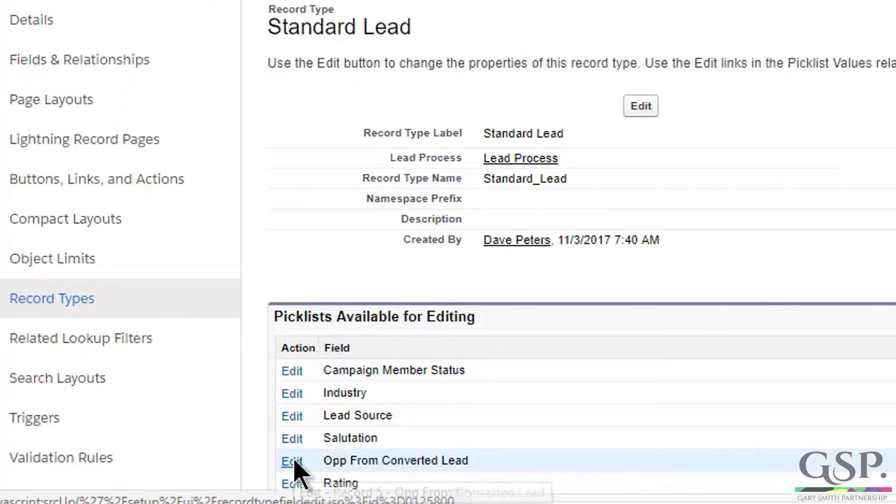
left_click(292, 462)
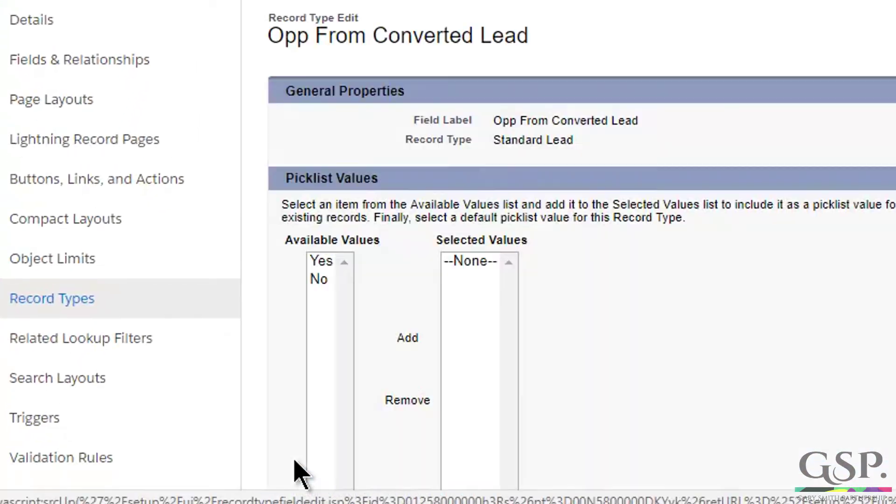
left_click(326, 262)
left_click(330, 280)
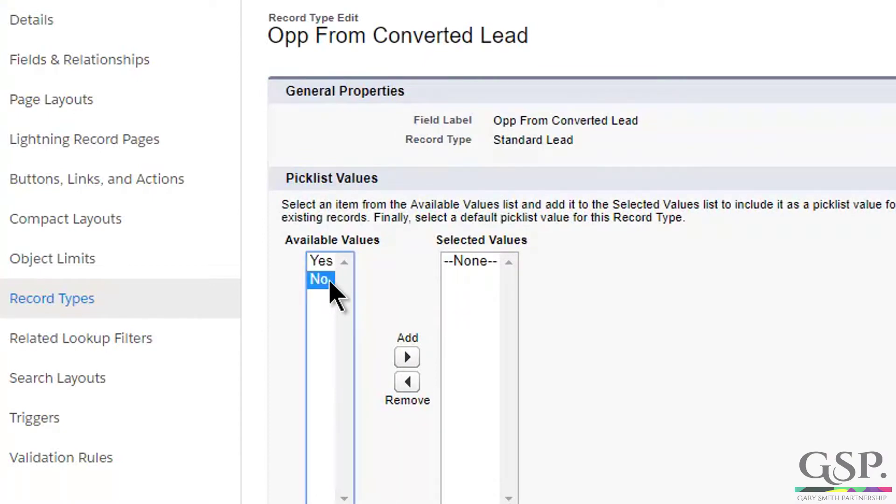
left_click(330, 268)
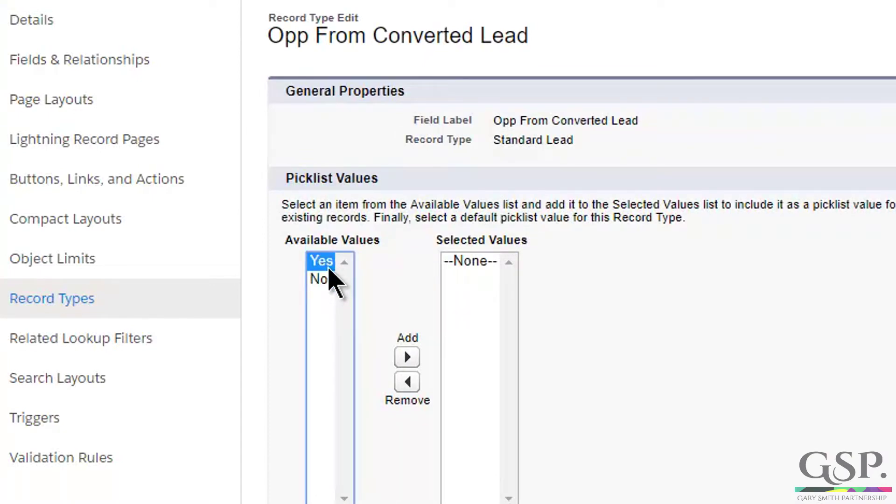
left_click(326, 280, "shift")
left_click(406, 358)
Set the Standard Lead record type's default for Opp From Converted Lead to Yes and save.
scroll(660, 320, "down", 2)
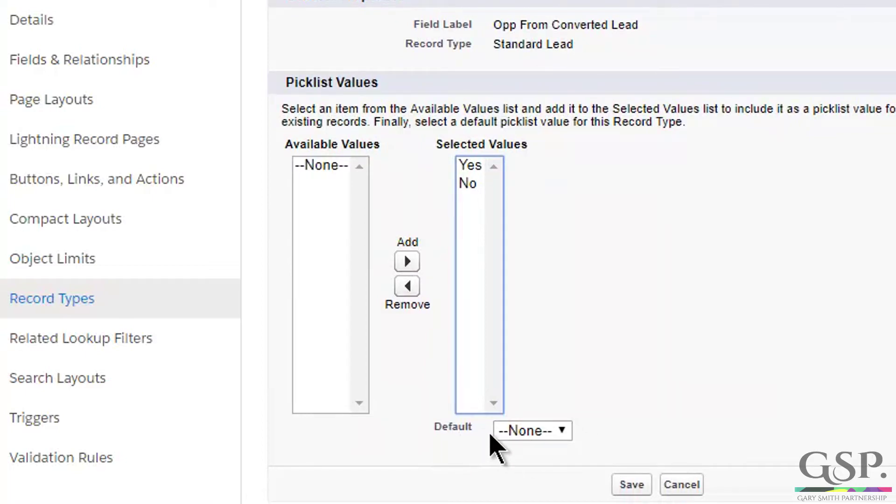
left_click(517, 432)
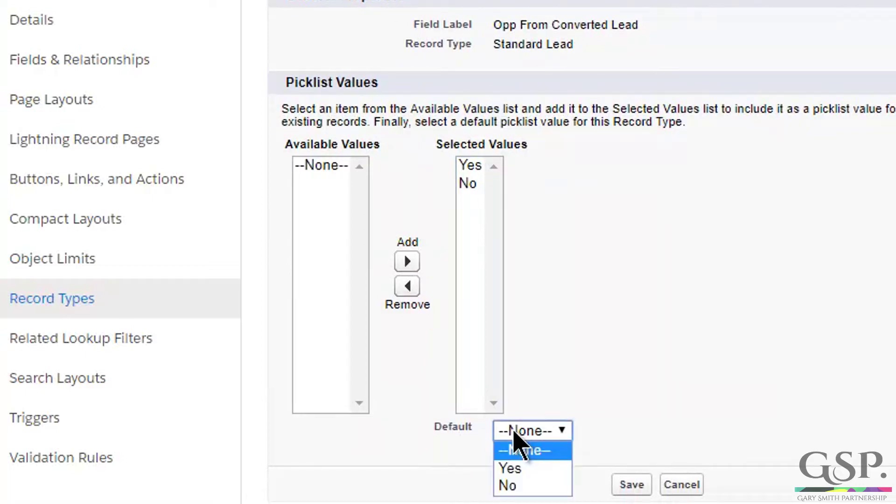
left_click(516, 468)
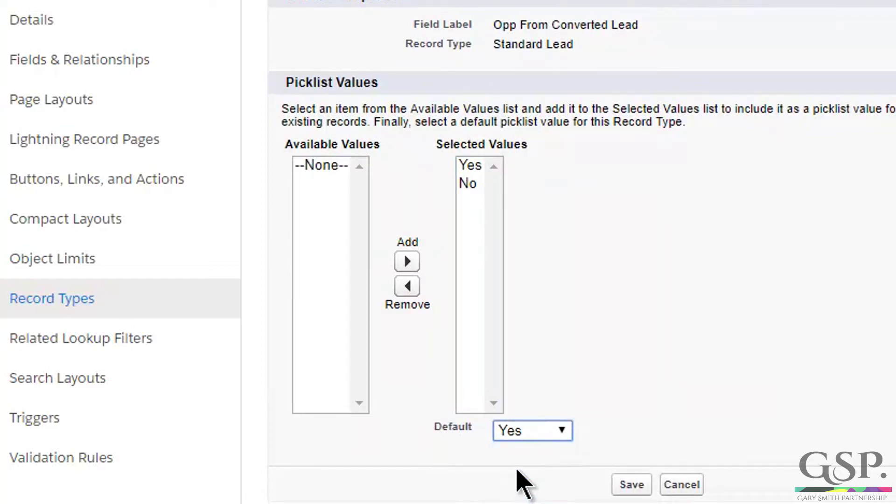
left_click(632, 484)
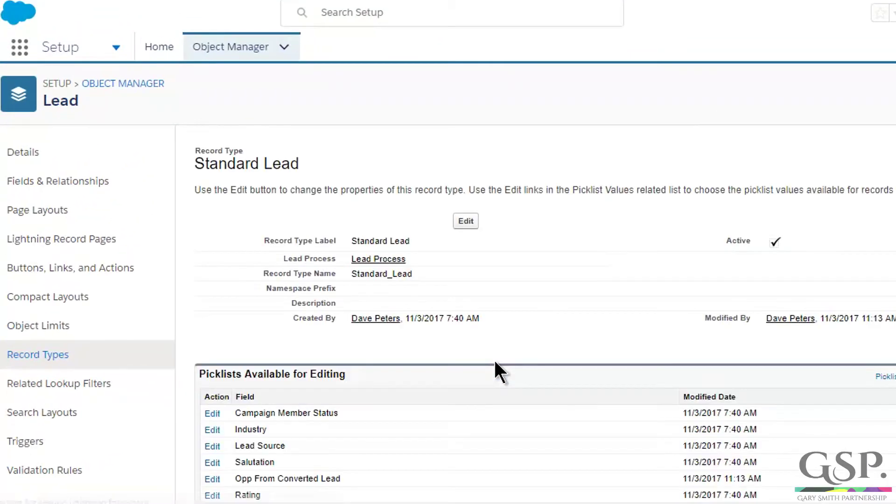
For the Web Lead record type, add Yes and No to the selected values of the Opp From Converted Lead picklist.
left_click(56, 357)
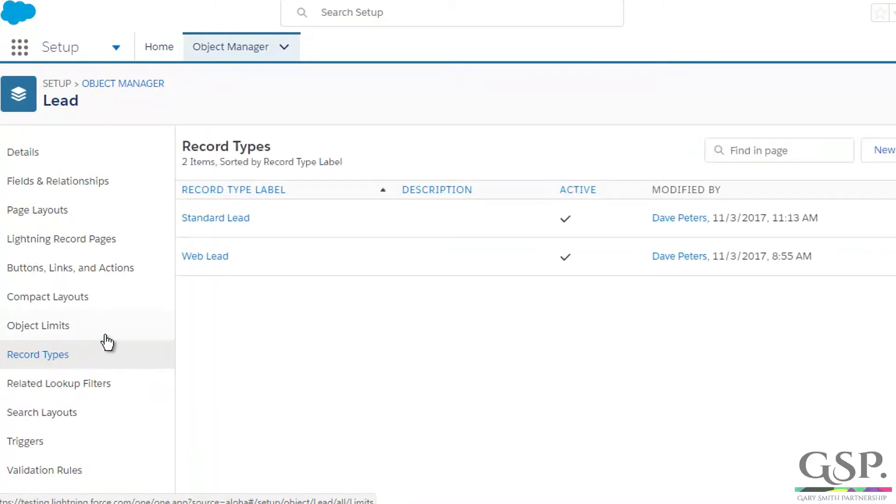
left_click(202, 260)
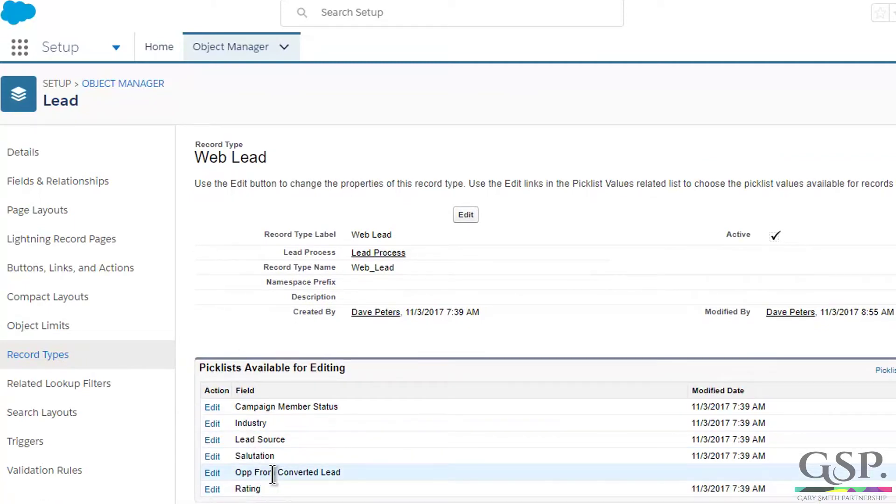
left_click(213, 473)
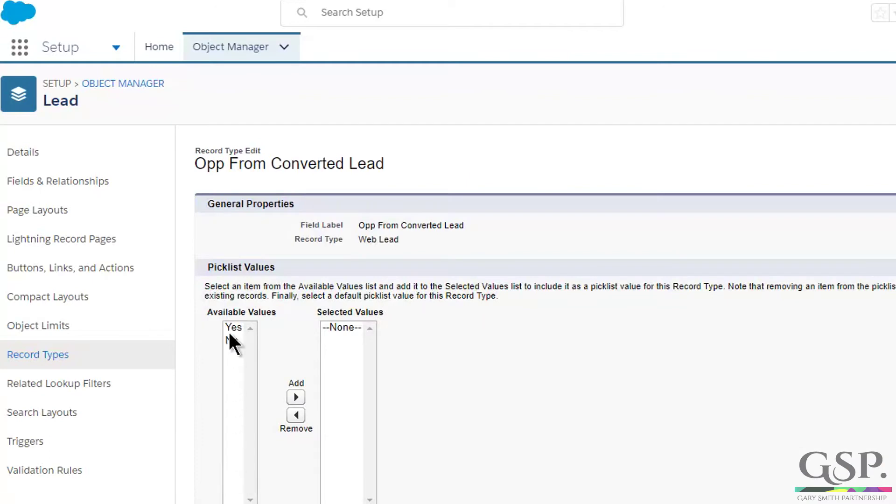
left_click(230, 327)
left_click(296, 397)
left_click(232, 327)
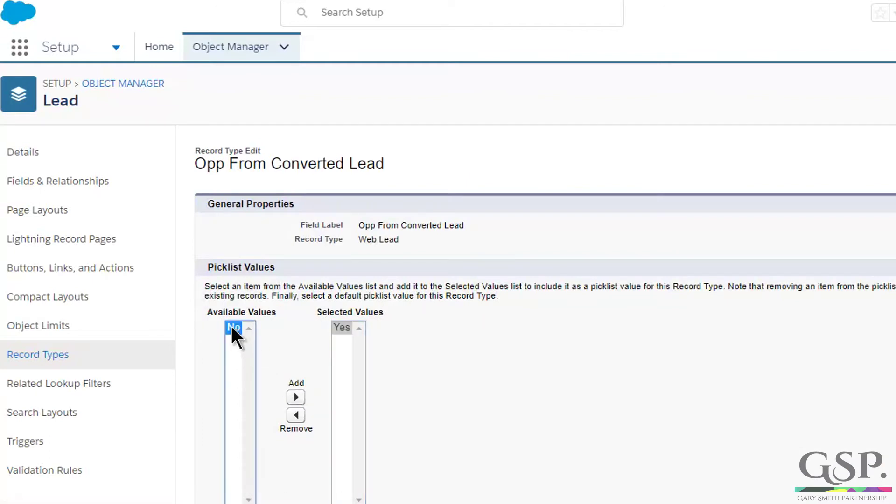
left_click(297, 398)
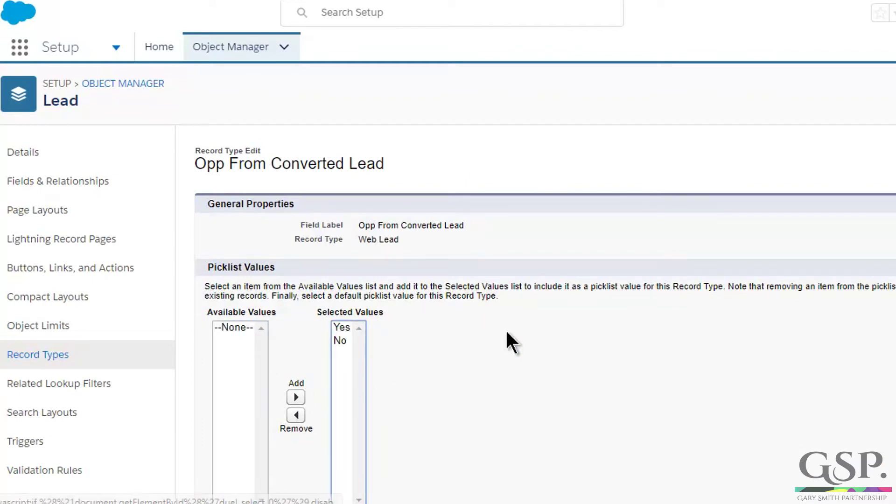
Set the Web Lead record type's Opp From Converted Lead default to Yes, save, and return to the Lead record types.
scroll(507, 331, "down", 2)
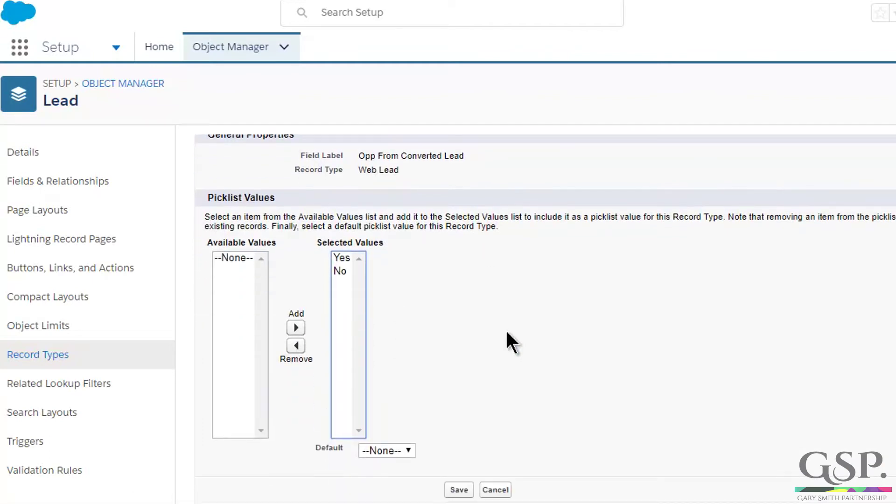
left_click(389, 450)
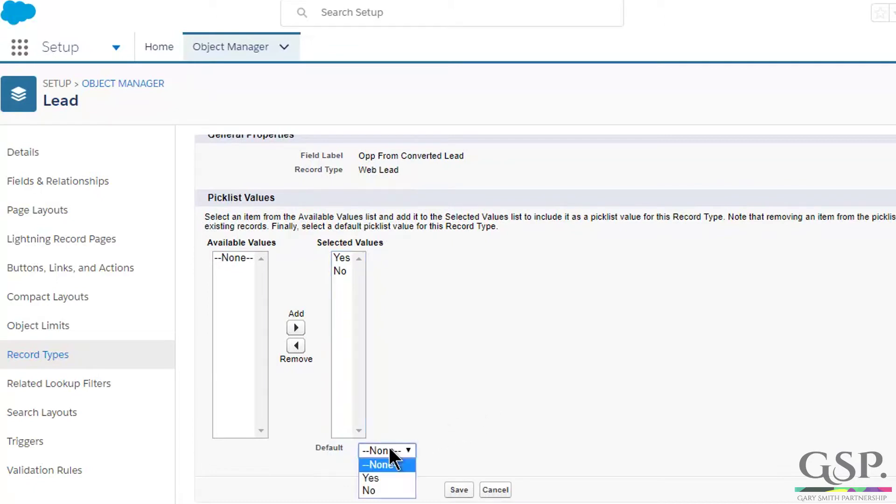
left_click(385, 477)
left_click(461, 489)
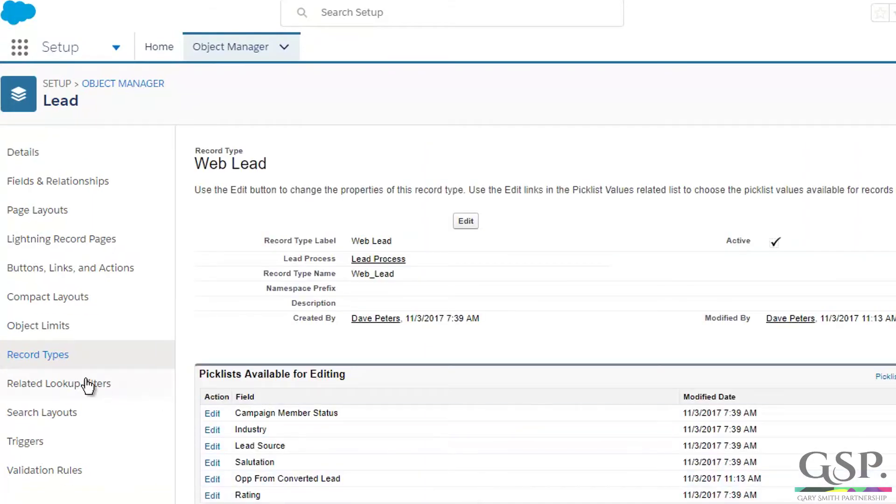
left_click(51, 356)
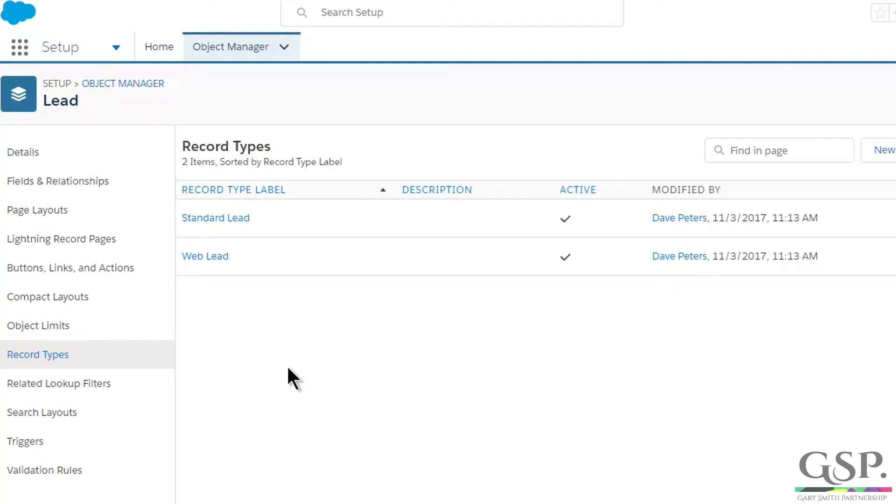
In the lead conversion field mapping, map the lead field Opp From Converted Lead to the opportunity field From Converted Lead.
left_click(35, 186)
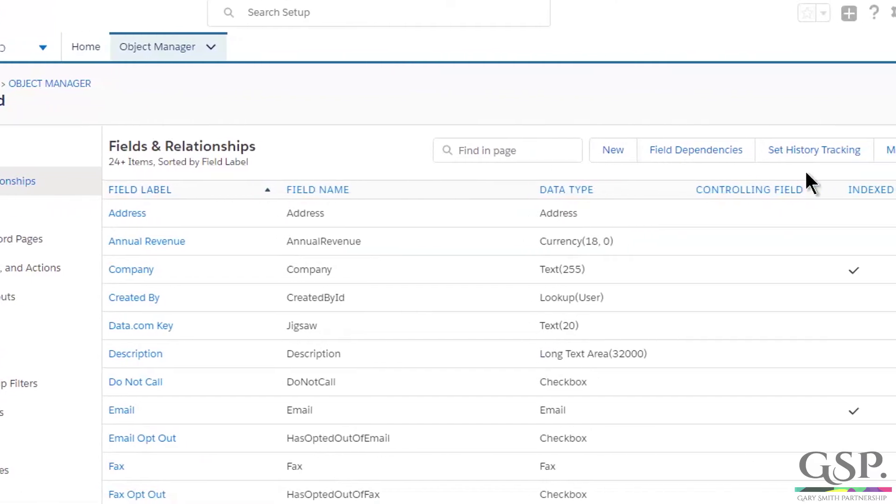
left_click(879, 157)
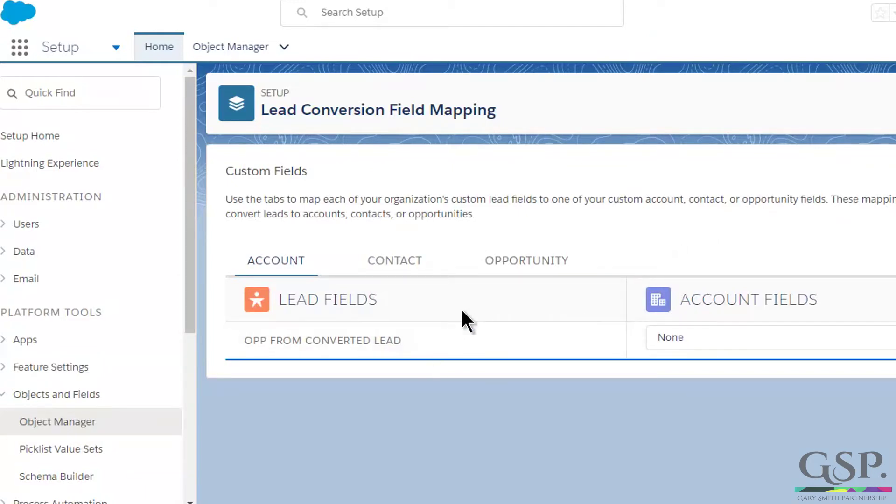
left_click(519, 267)
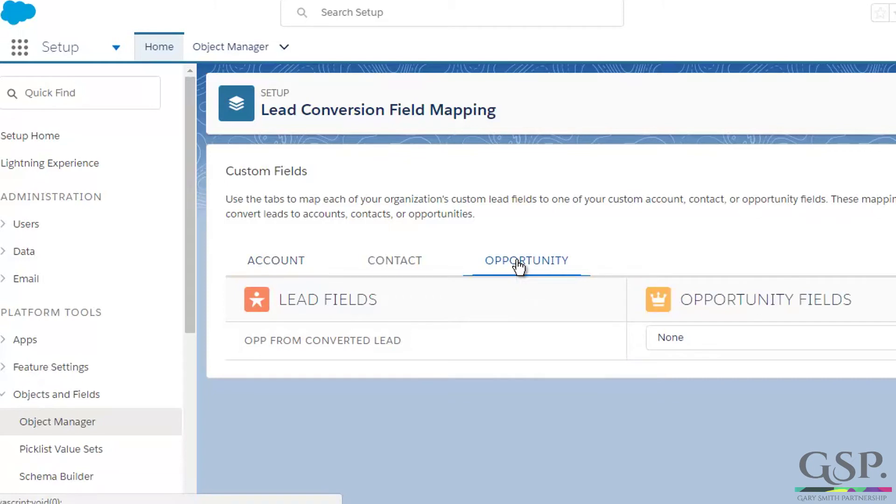
left_click(674, 339)
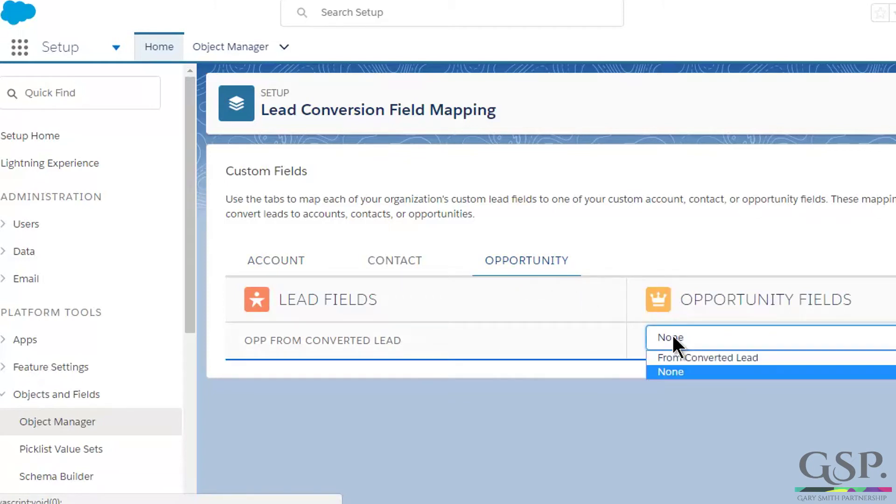
left_click(692, 358)
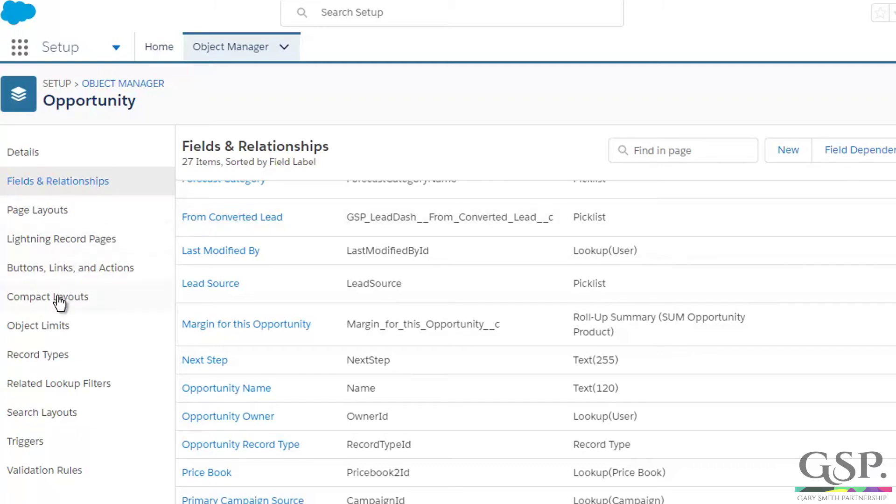
For the Opportunity object's Hardware record type, add Yes and No to the selected values of the From Converted Lead picklist.
left_click(48, 359)
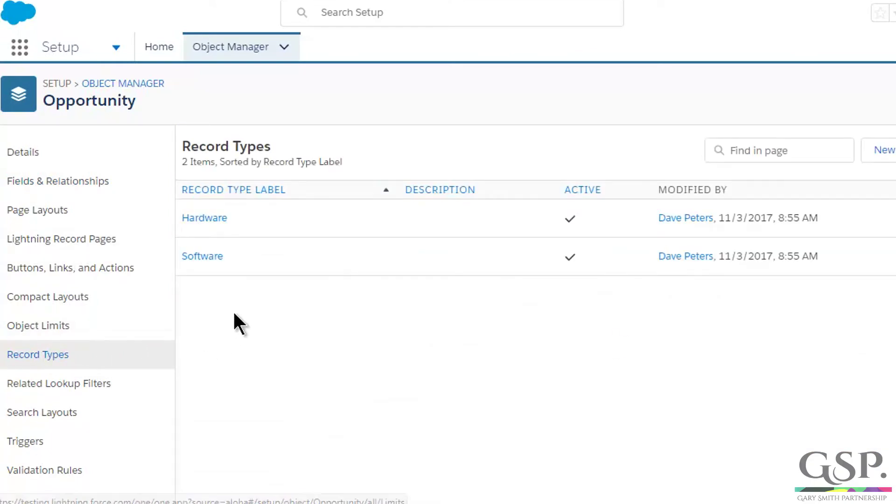
left_click(201, 220)
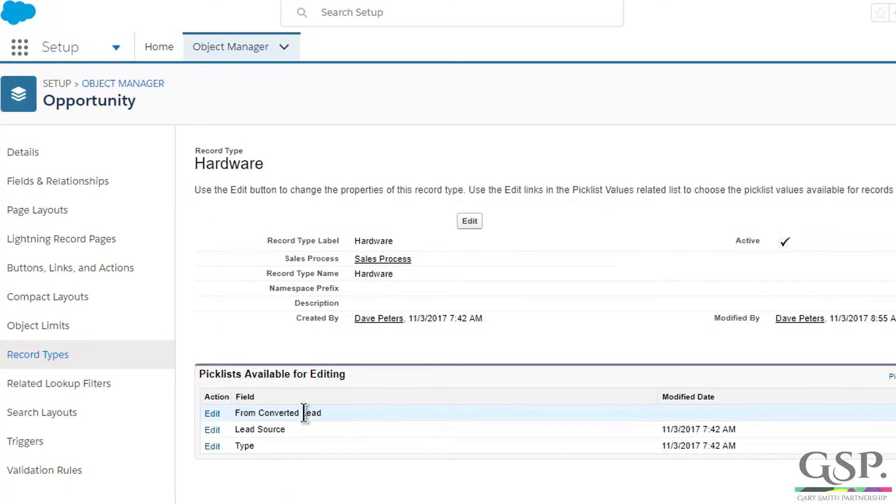
left_click(214, 414)
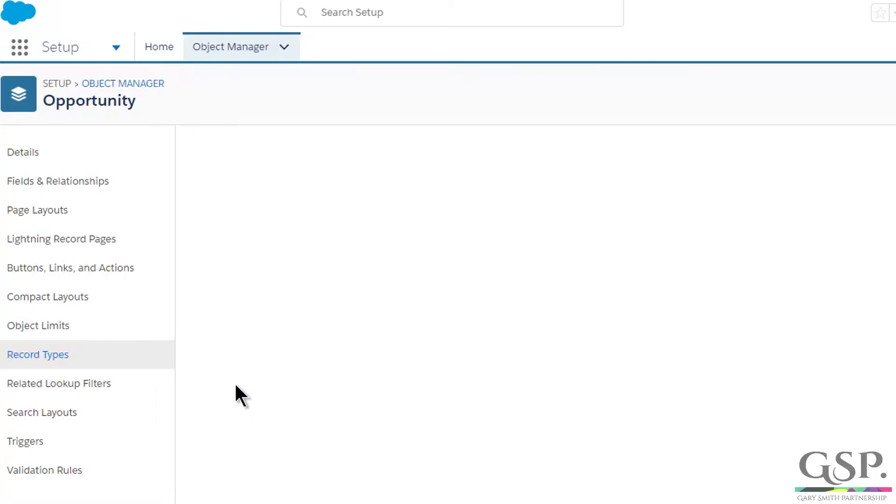
scroll(233, 304, "down", 2)
left_click(234, 258)
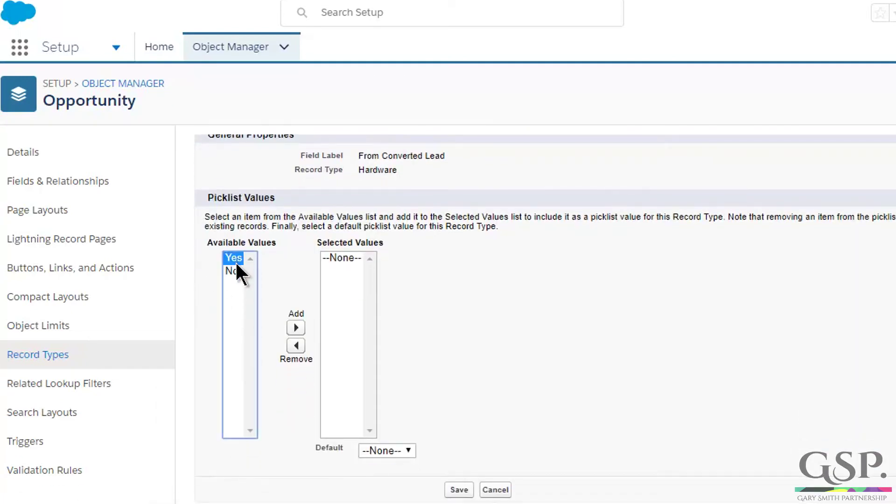
left_click(234, 271, "shift")
left_click(295, 328)
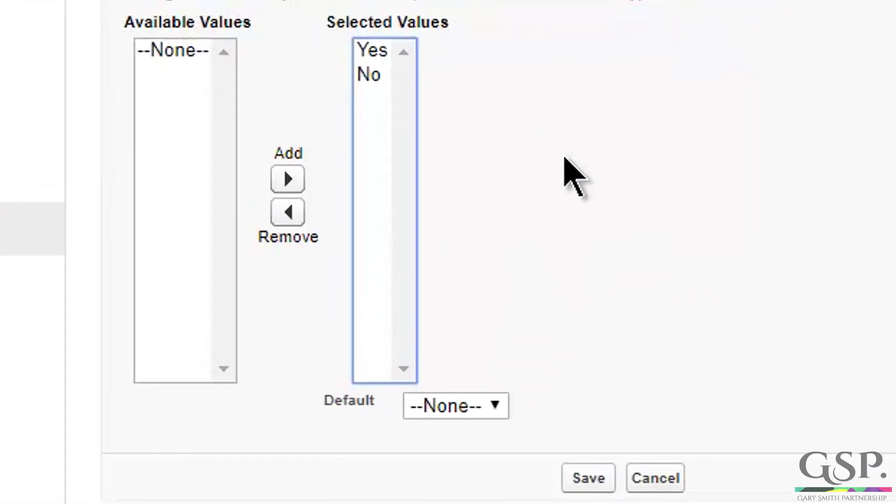
Set the Hardware record type's From Converted Lead default to No and save the picklist settings.
left_click(470, 405)
left_click(468, 480)
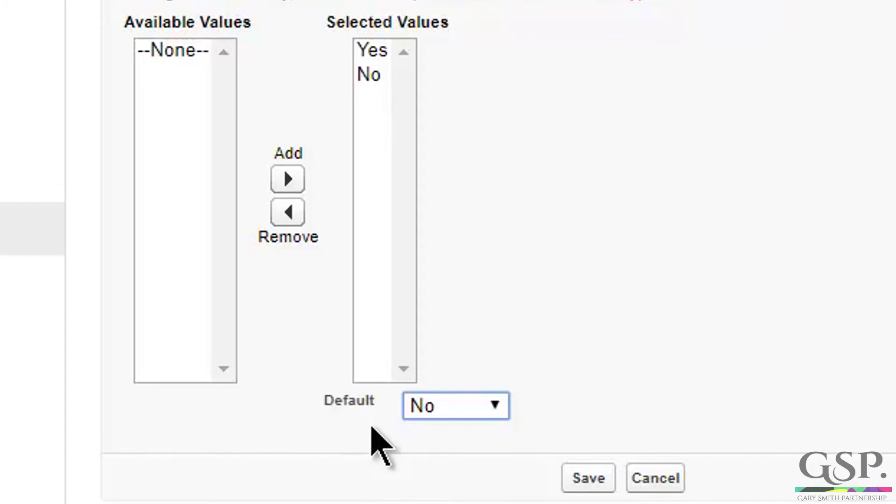
left_click(588, 478)
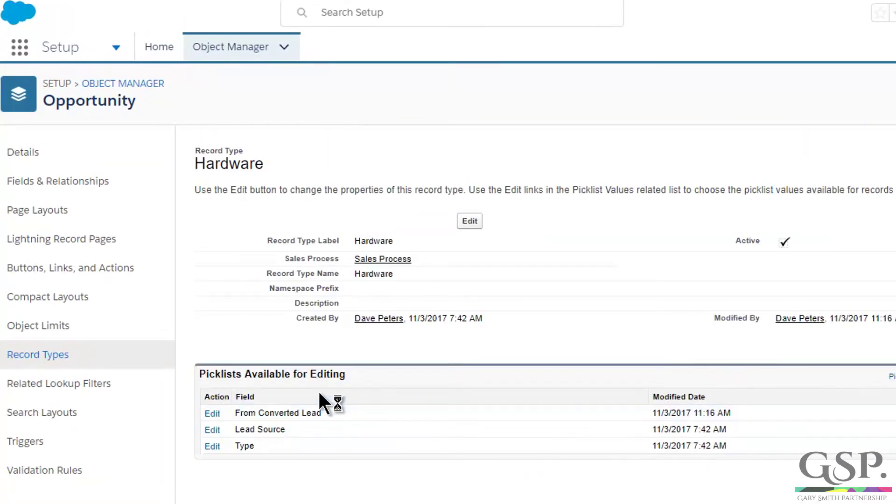
For the Opportunity object's Software record type, add Yes and No to the selected values of the From Converted Lead picklist.
left_click(55, 360)
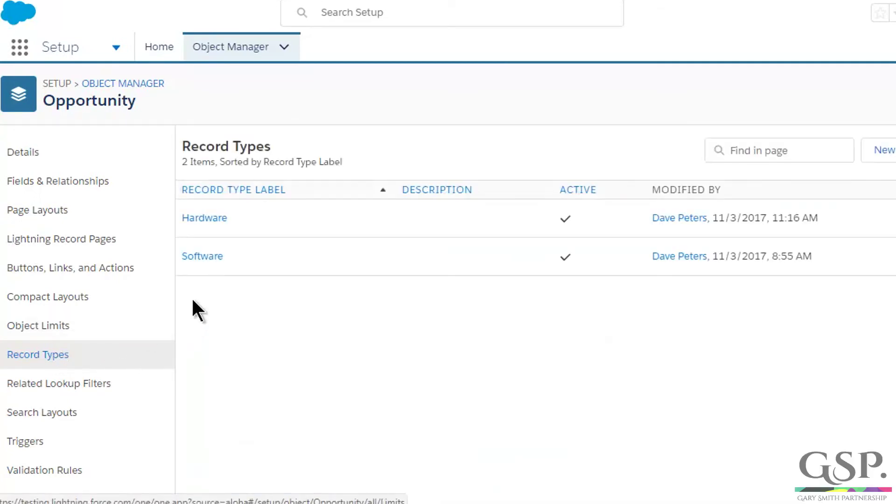
left_click(202, 257)
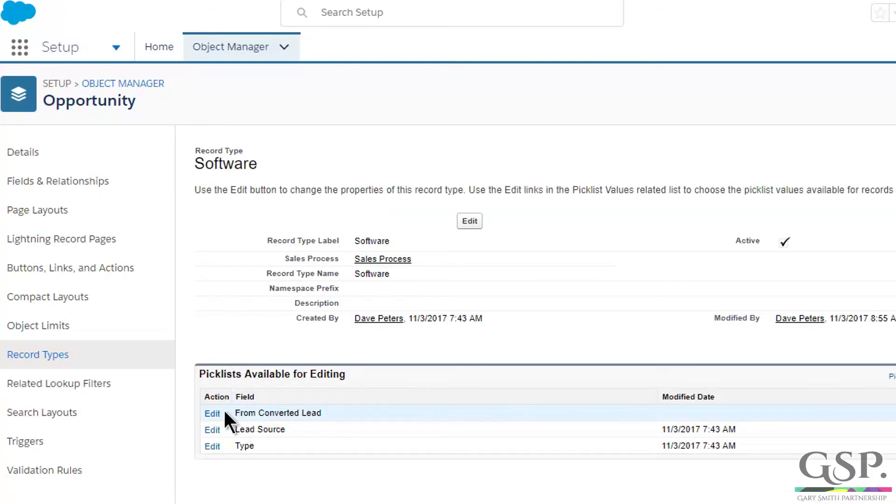
left_click(213, 413)
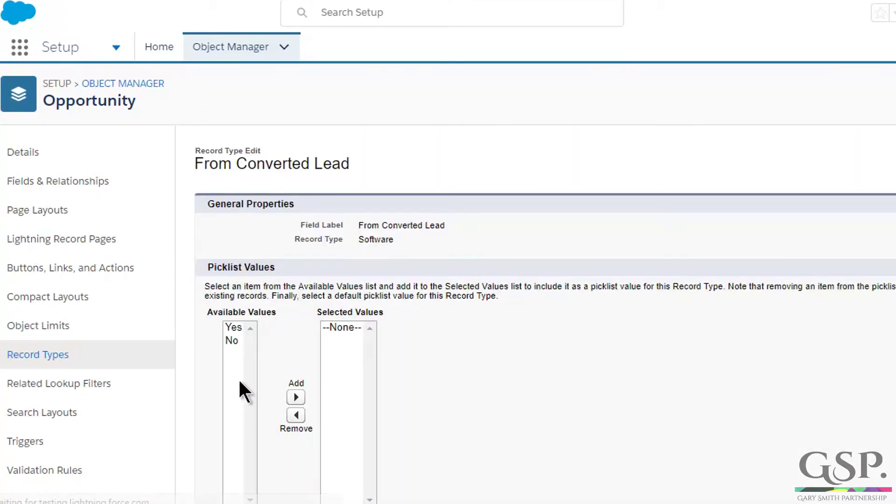
left_click(232, 328)
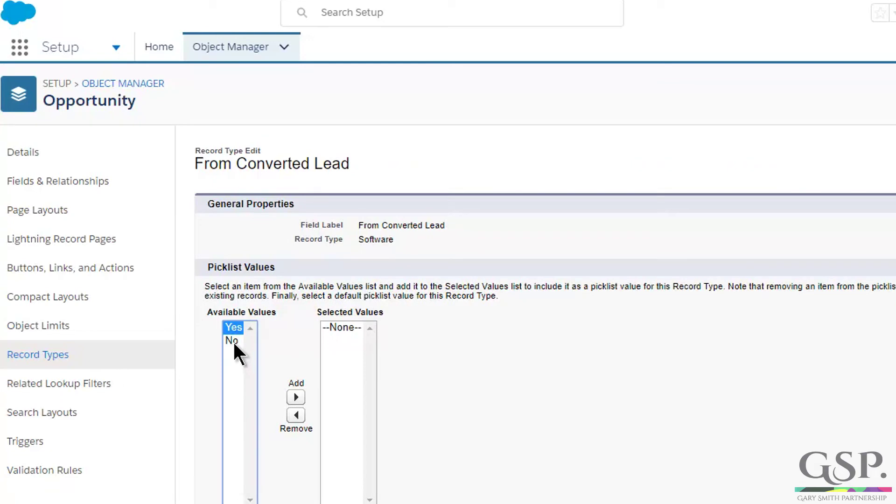
left_click(234, 341, "shift")
left_click(295, 397)
scroll(430, 337, "down", 2)
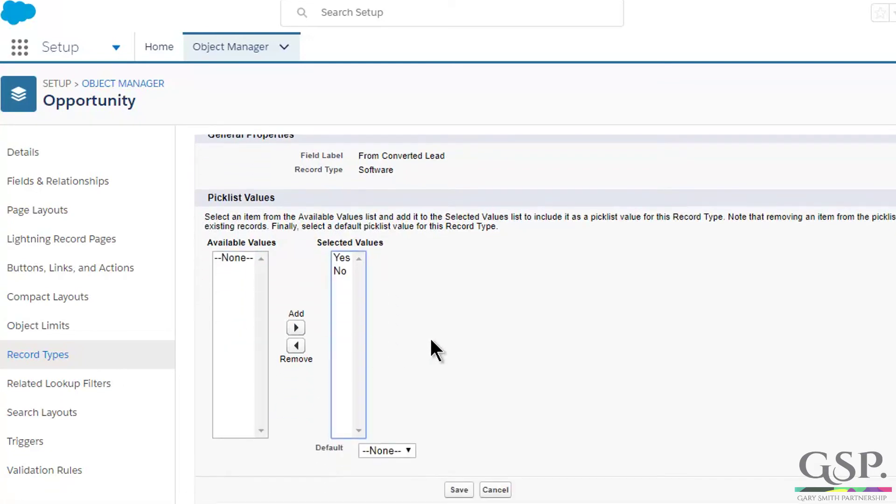
Set the Software record type's From Converted Lead default to No and save the picklist settings.
left_click(400, 450)
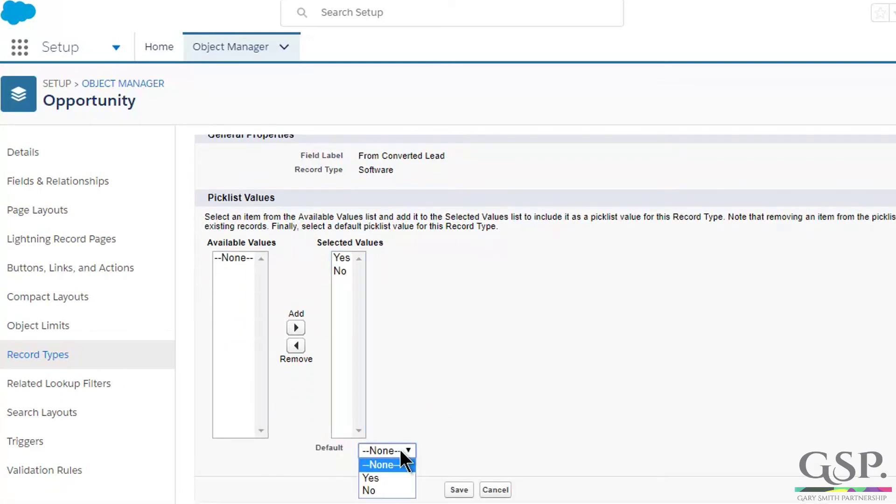
left_click(405, 490)
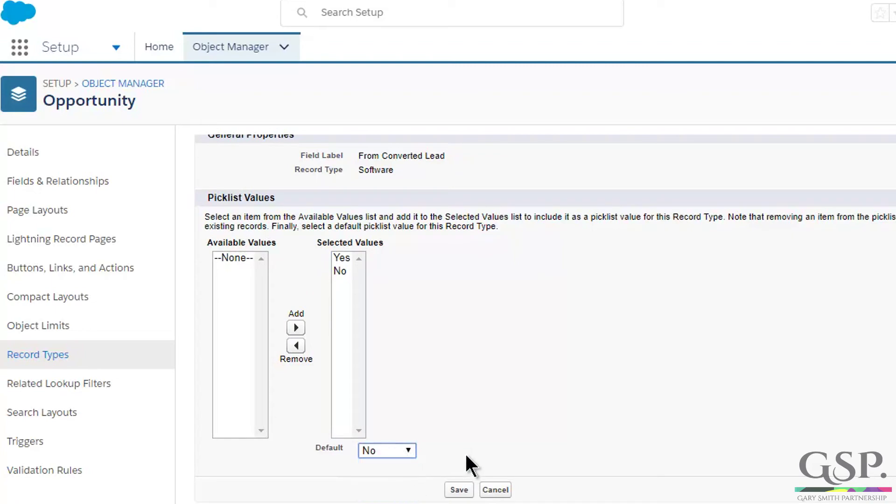
left_click(459, 489)
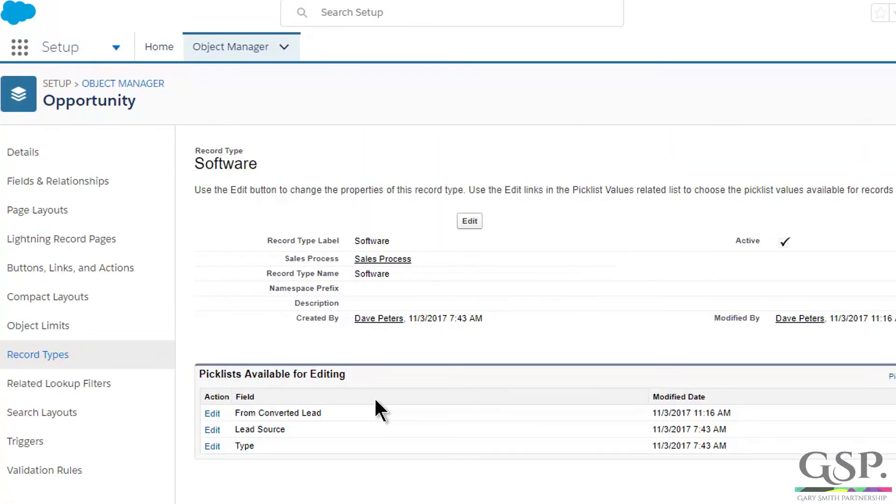
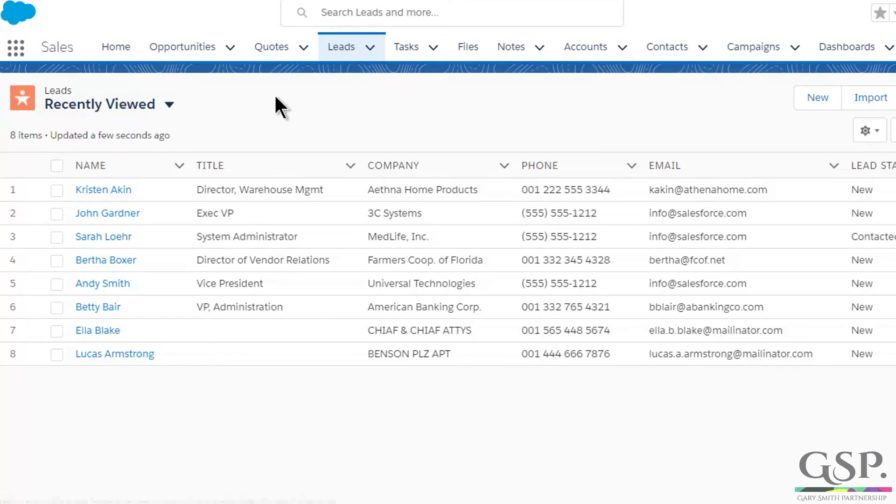
In the Leads list, switch to the Open Standard Leads view and add Opp From Converted Lead to its visible fields.
left_click(170, 107)
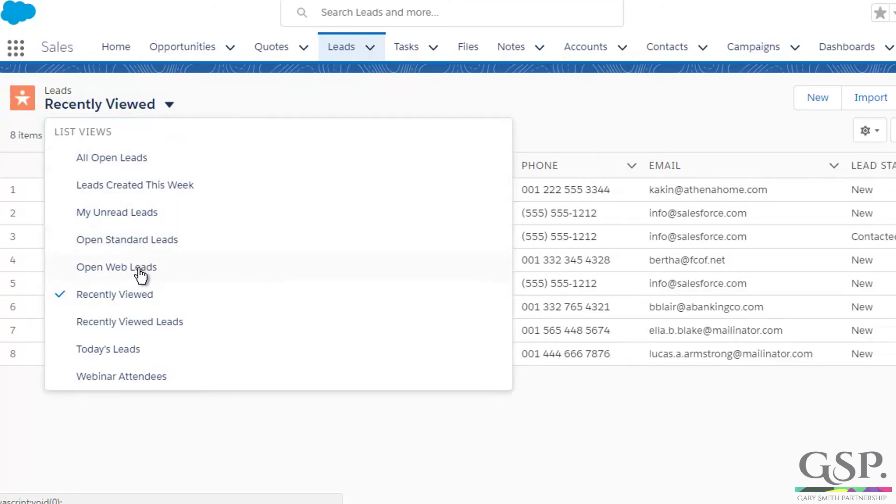
left_click(127, 239)
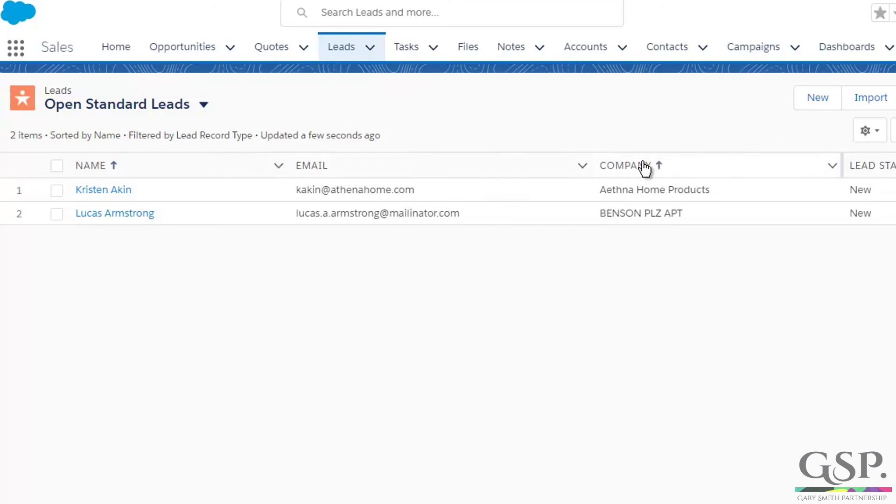
left_click(883, 138)
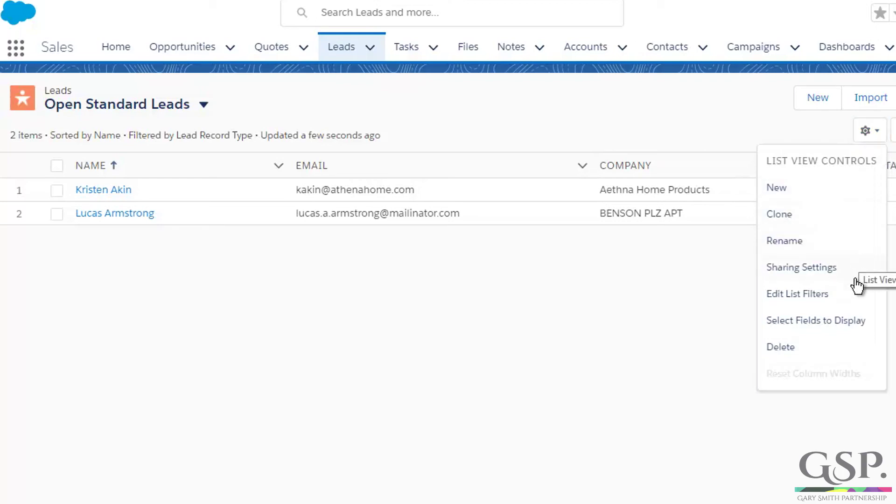
left_click(835, 322)
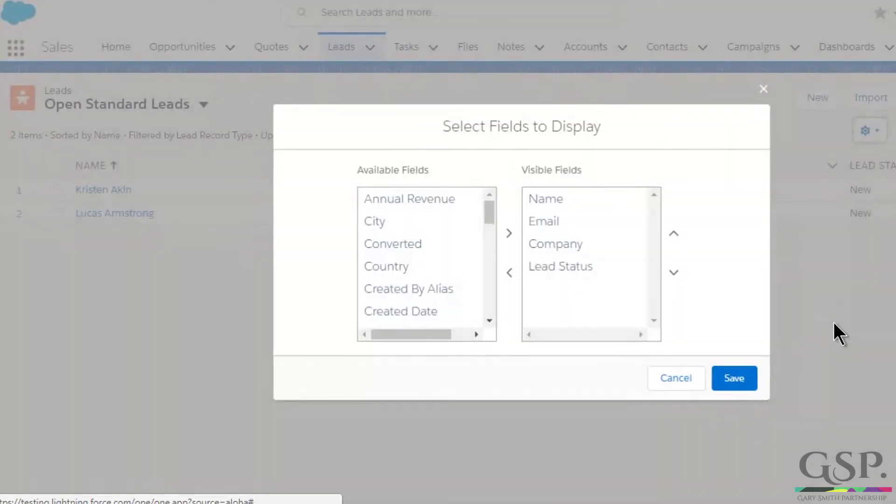
left_click_drag(489, 209, 510, 274)
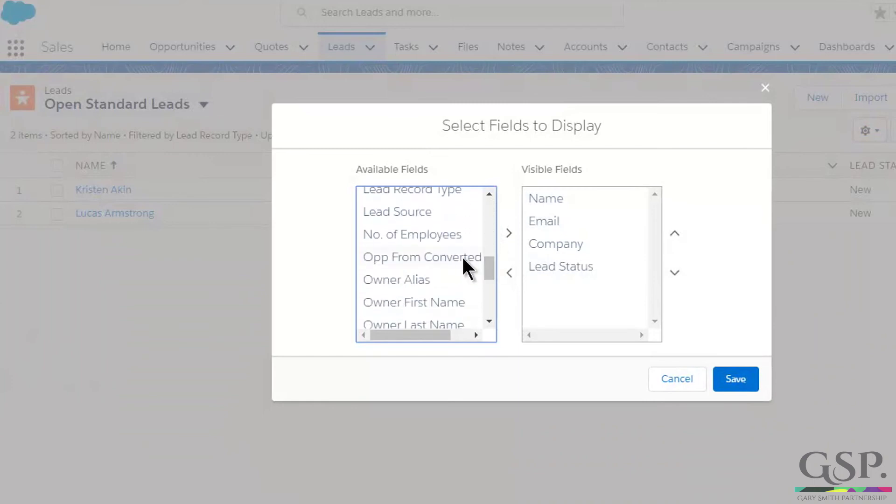
left_click(374, 257)
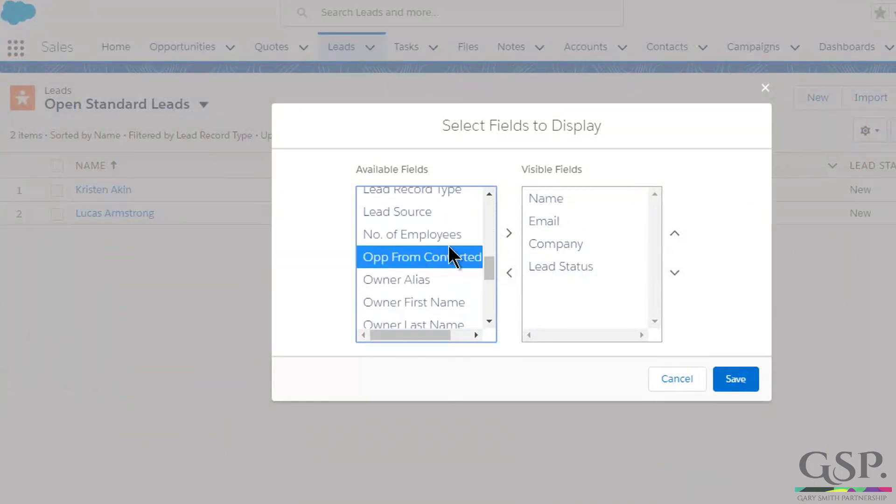
left_click(512, 239)
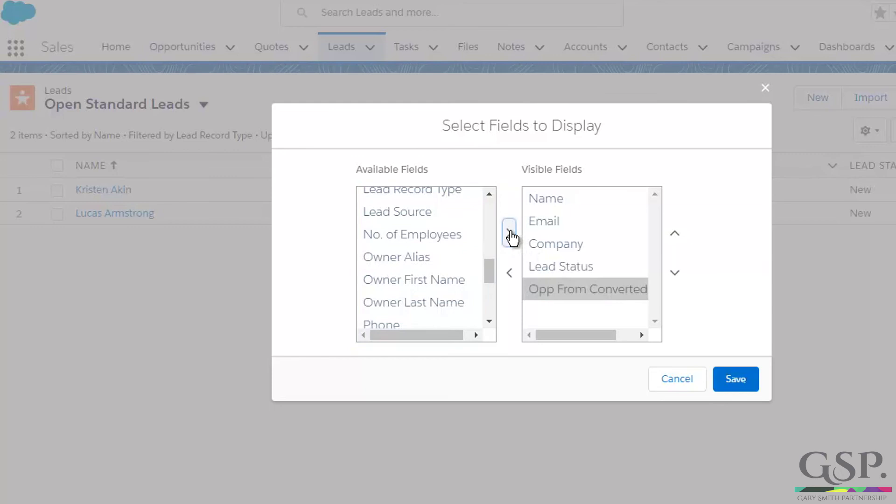
Reorder the Open Standard Leads fields so Opp From Converted Lead comes directly after Name, and save the list view.
left_click(679, 237)
left_click(679, 237)
left_click(679, 238)
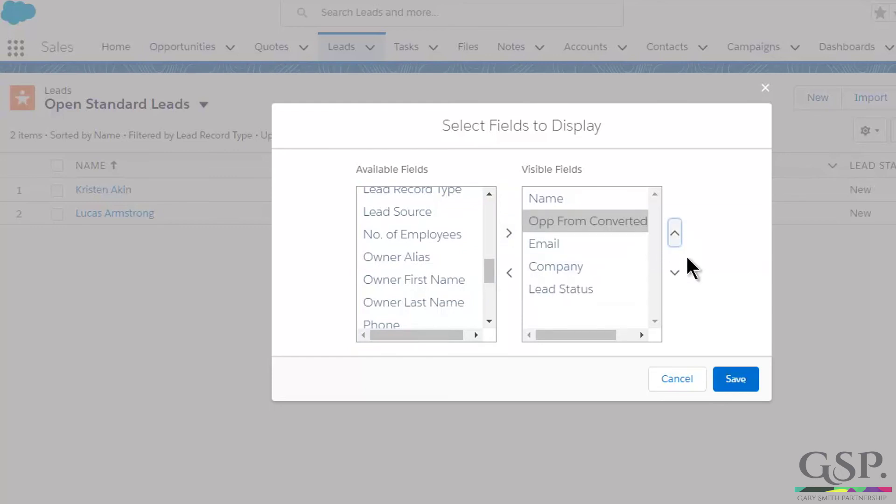
left_click(731, 378)
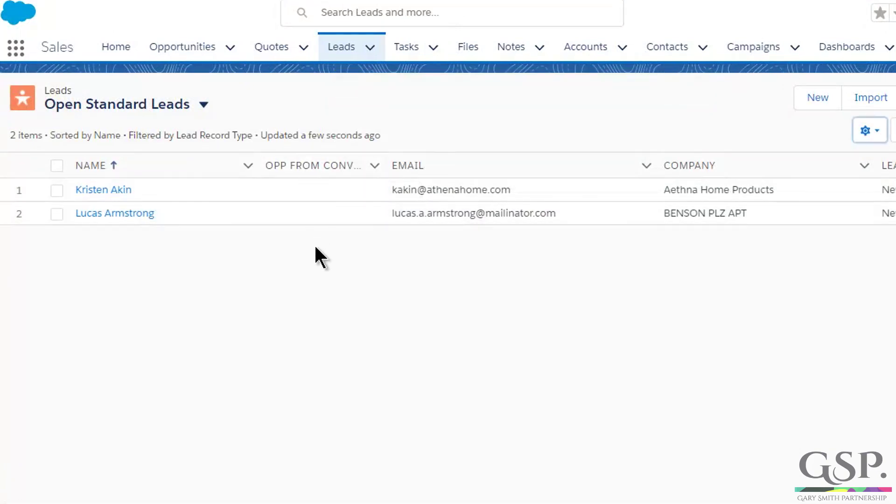
Set Opp From Converted Lead to Yes for all leads in the Open Standard Leads view and save the changes.
left_click(57, 166)
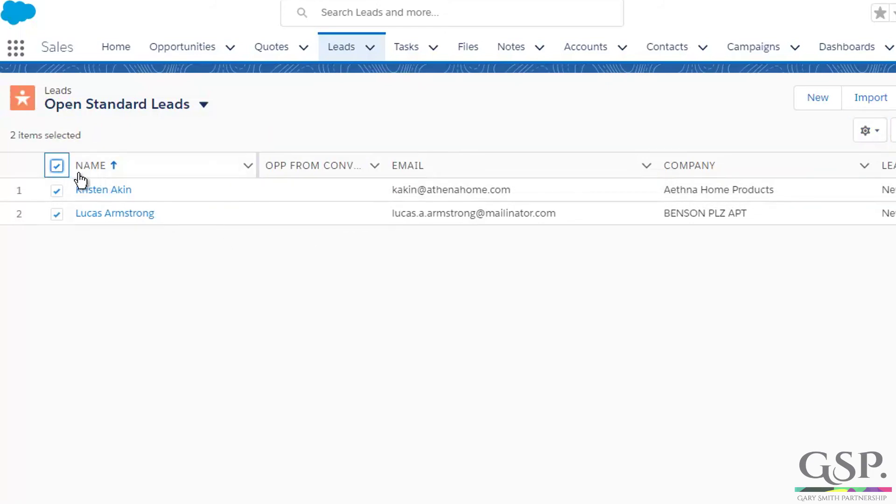
double_click(306, 191)
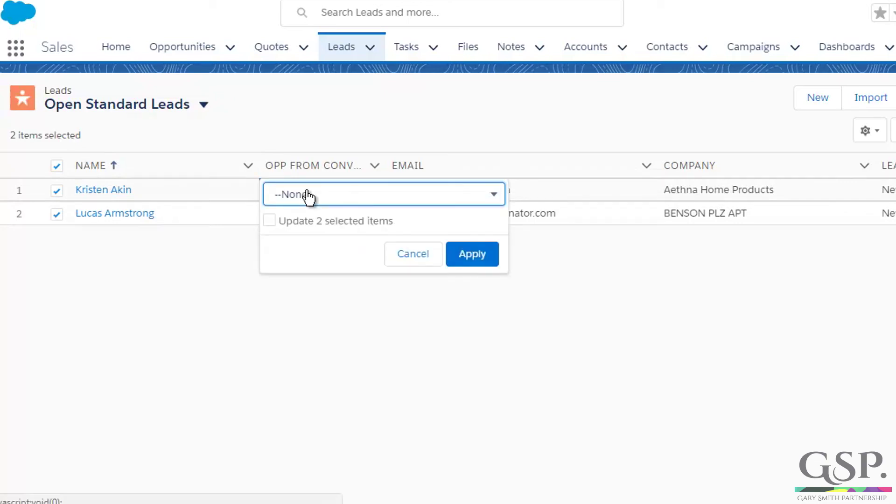
left_click(307, 193)
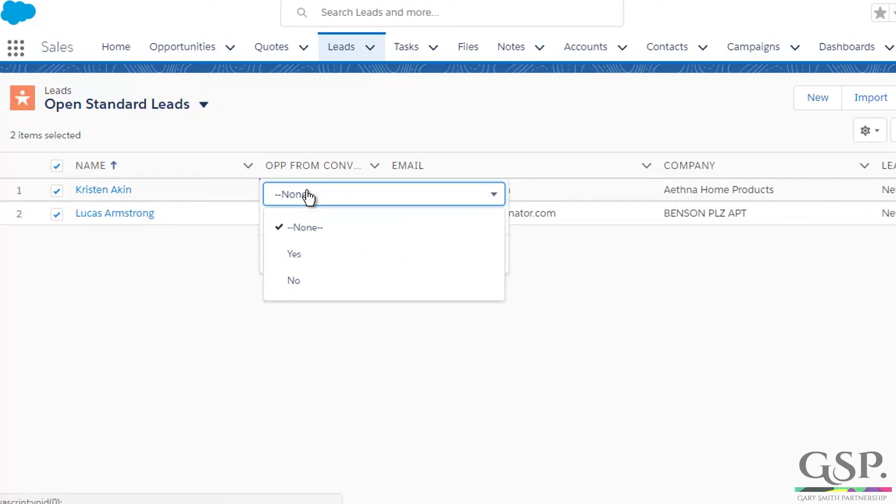
left_click(302, 255)
left_click(266, 221)
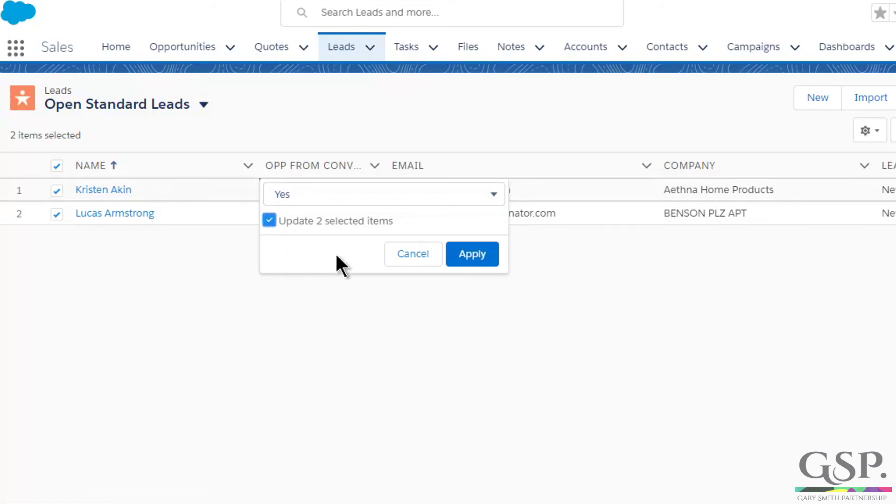
left_click(472, 254)
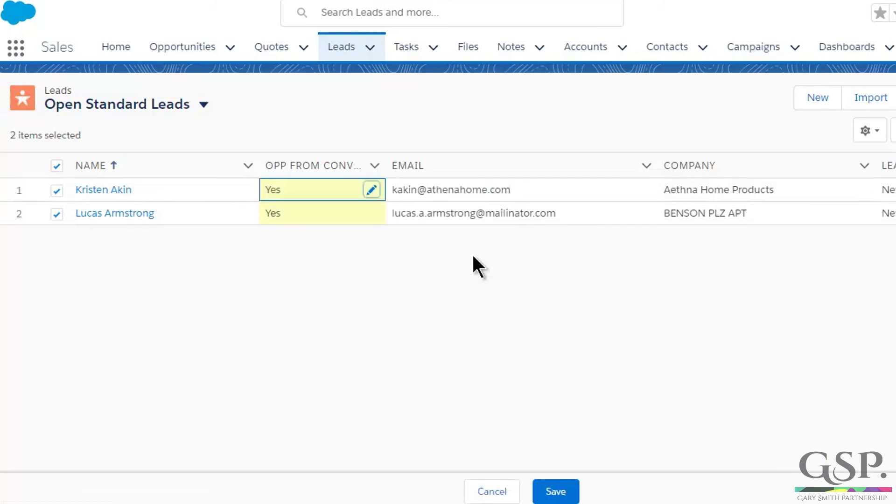
left_click(554, 491)
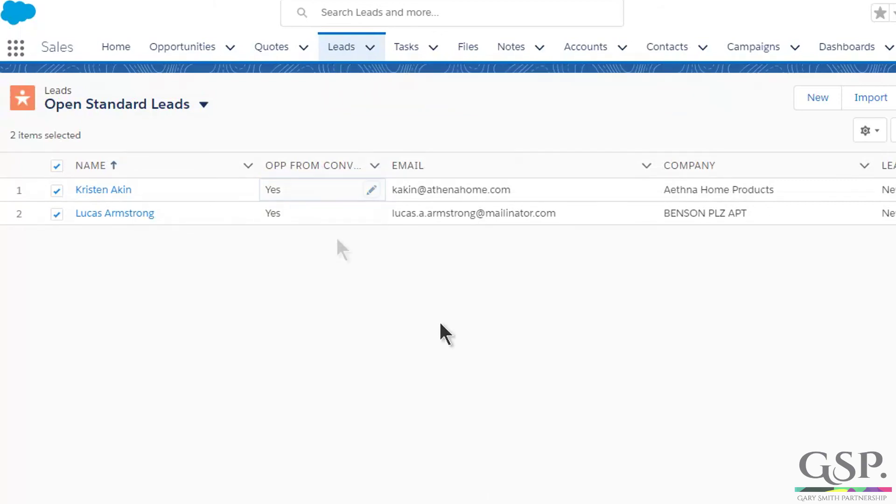
Switch to the Open Web Leads view and add Opp From Converted Lead to its visible fields.
left_click(206, 115)
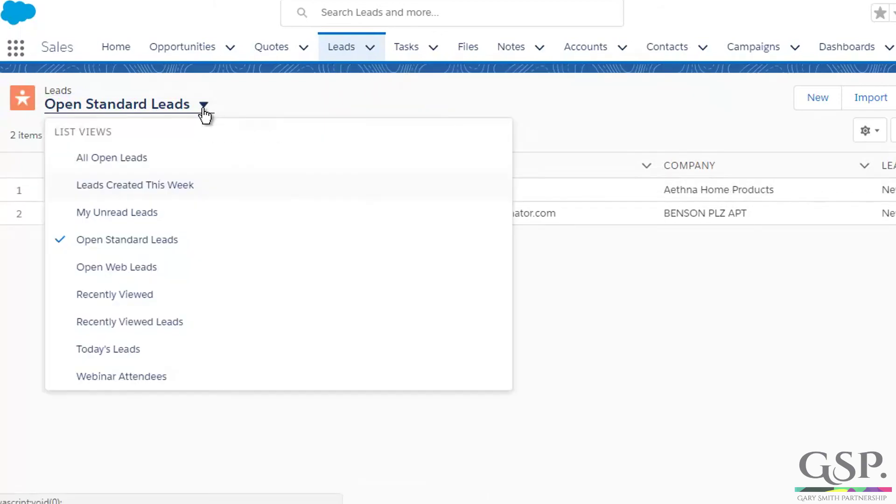
left_click(134, 270)
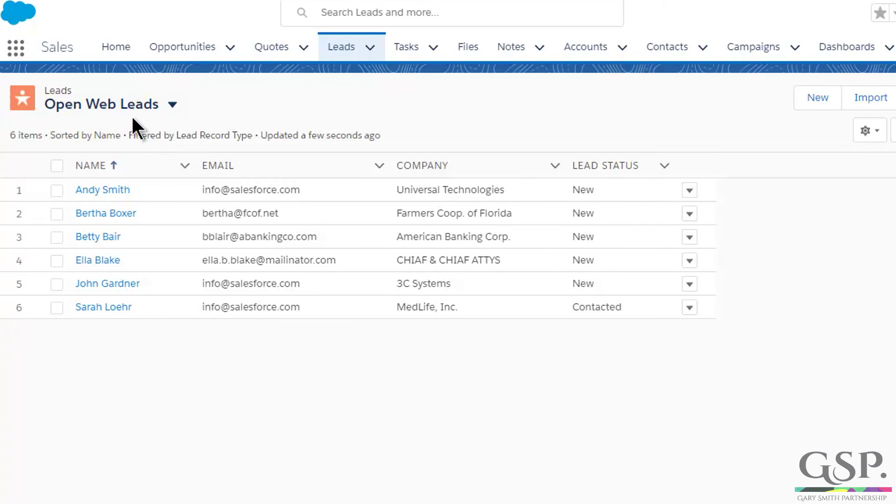
left_click(873, 132)
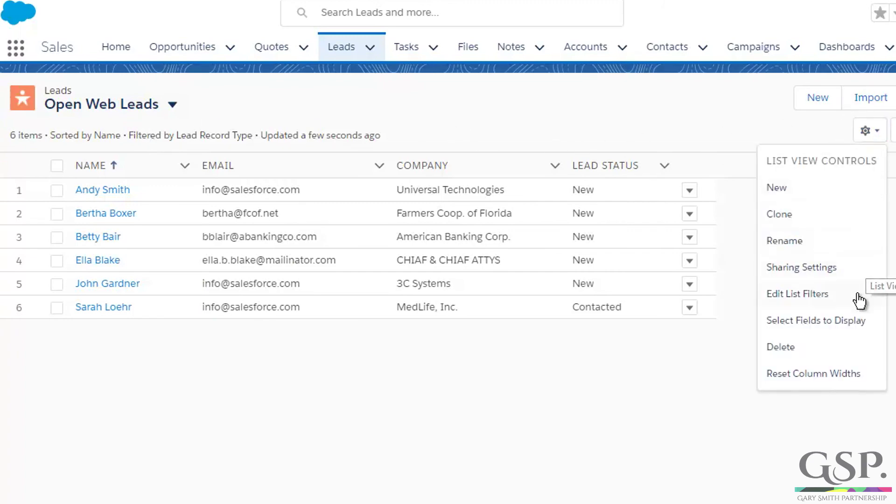
left_click(843, 320)
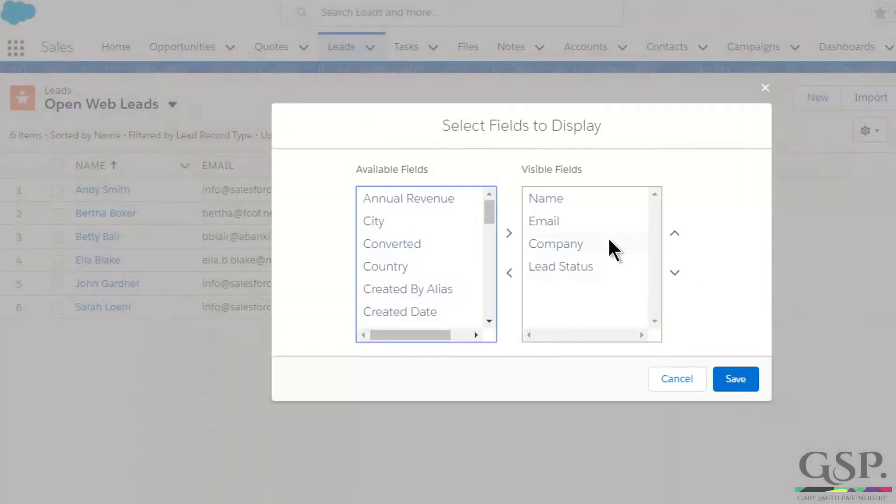
left_click_drag(486, 200, 499, 260)
left_click(467, 255)
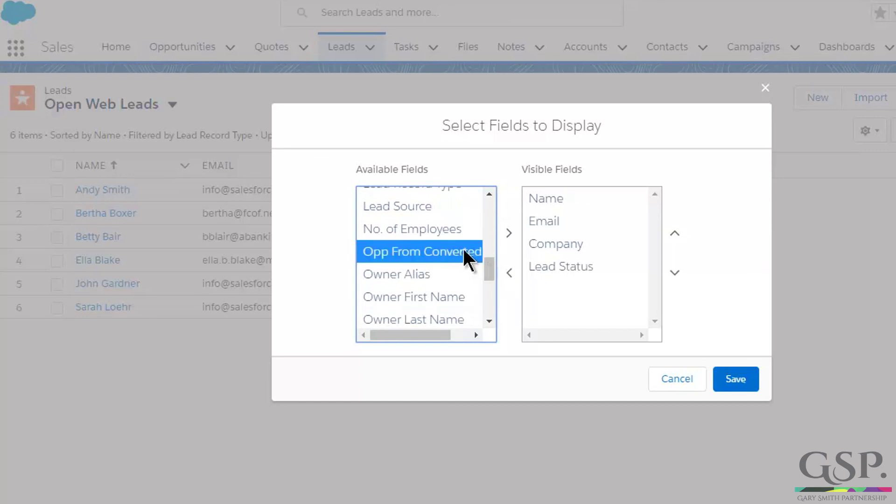
left_click(511, 233)
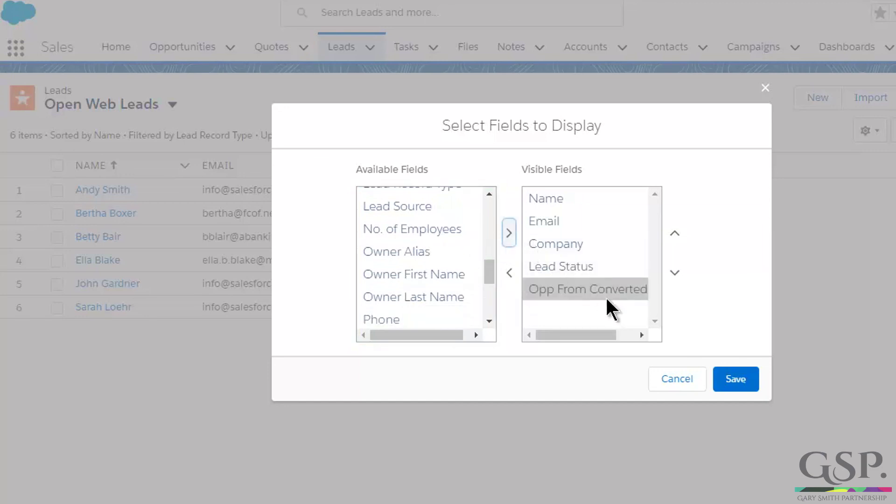
Reorder the Open Web Leads fields so Opp From Converted Lead comes directly after Name, and save the list view.
left_click(675, 233)
left_click(675, 234)
left_click(676, 233)
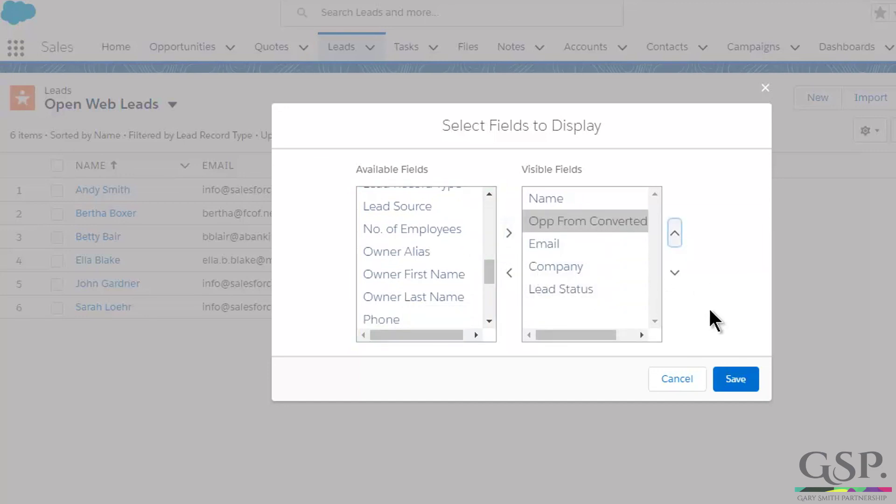
left_click(734, 381)
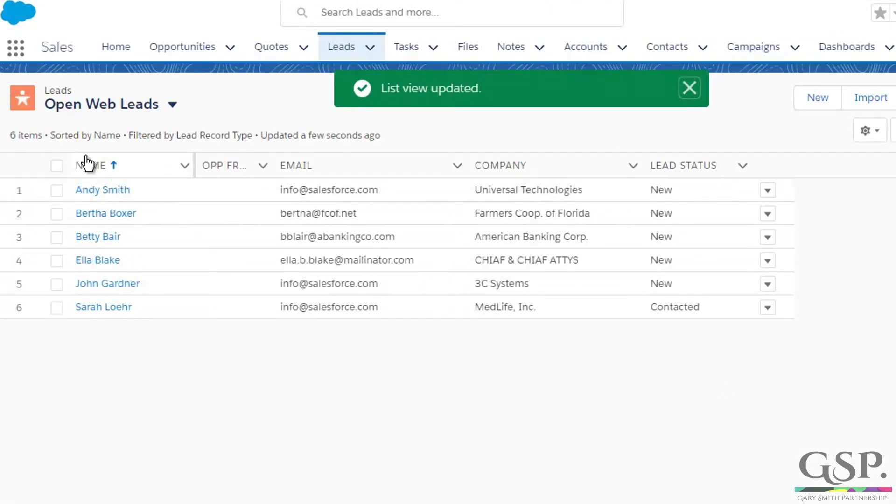
Set Opp From Converted Lead to Yes for all leads in the Open Web Leads view and save the changes.
left_click(57, 166)
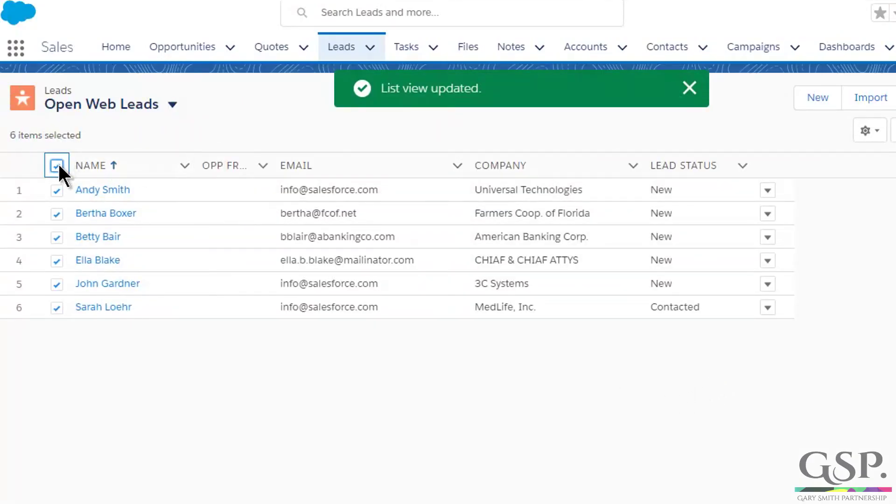
double_click(220, 194)
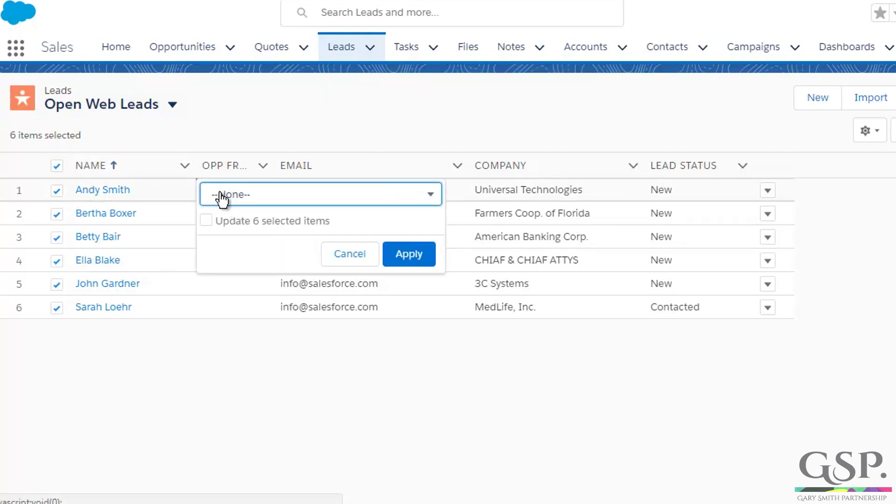
left_click(221, 194)
left_click(233, 255)
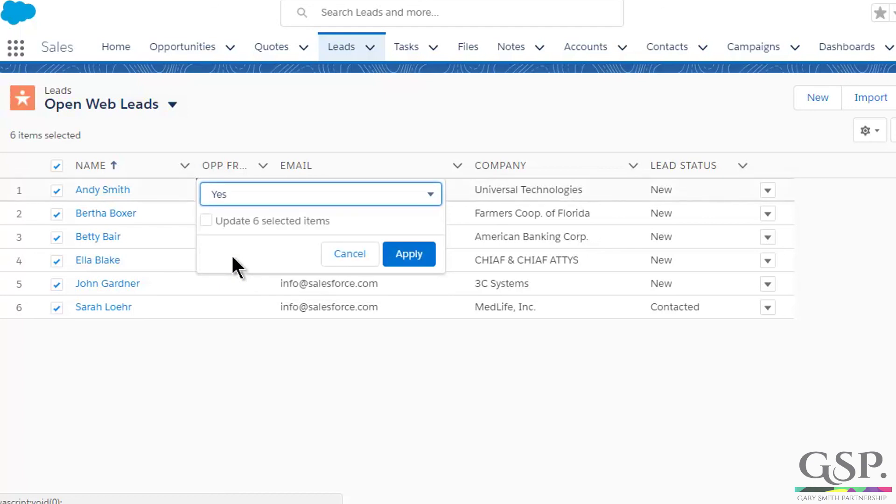
left_click(206, 220)
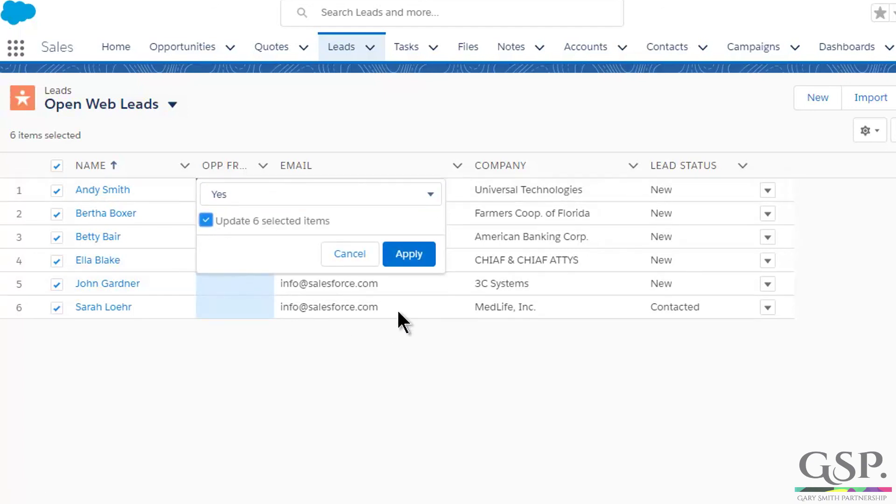
left_click(409, 254)
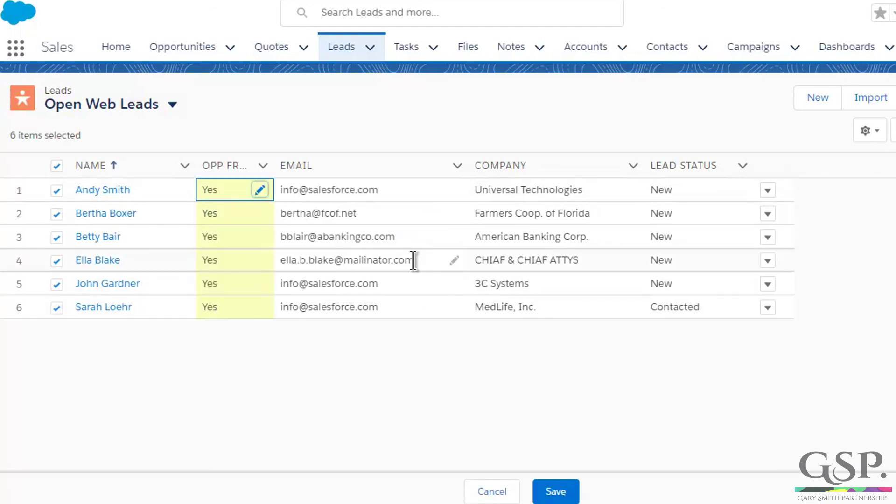
left_click(556, 494)
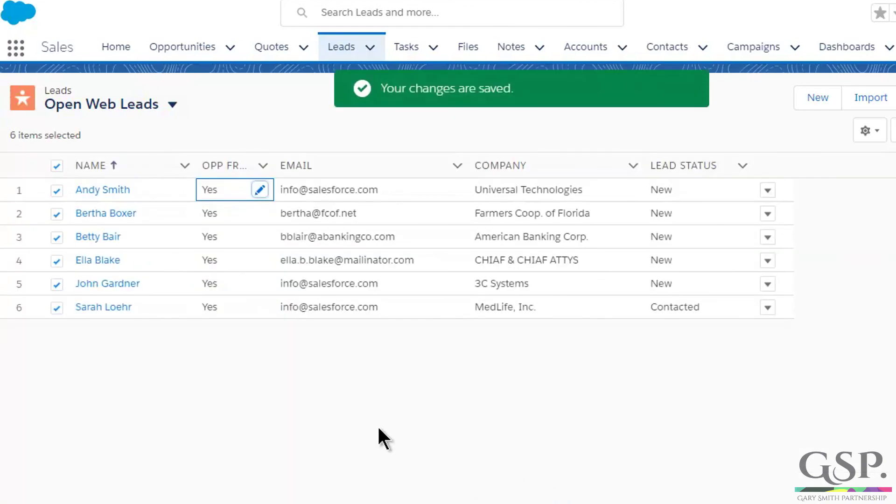